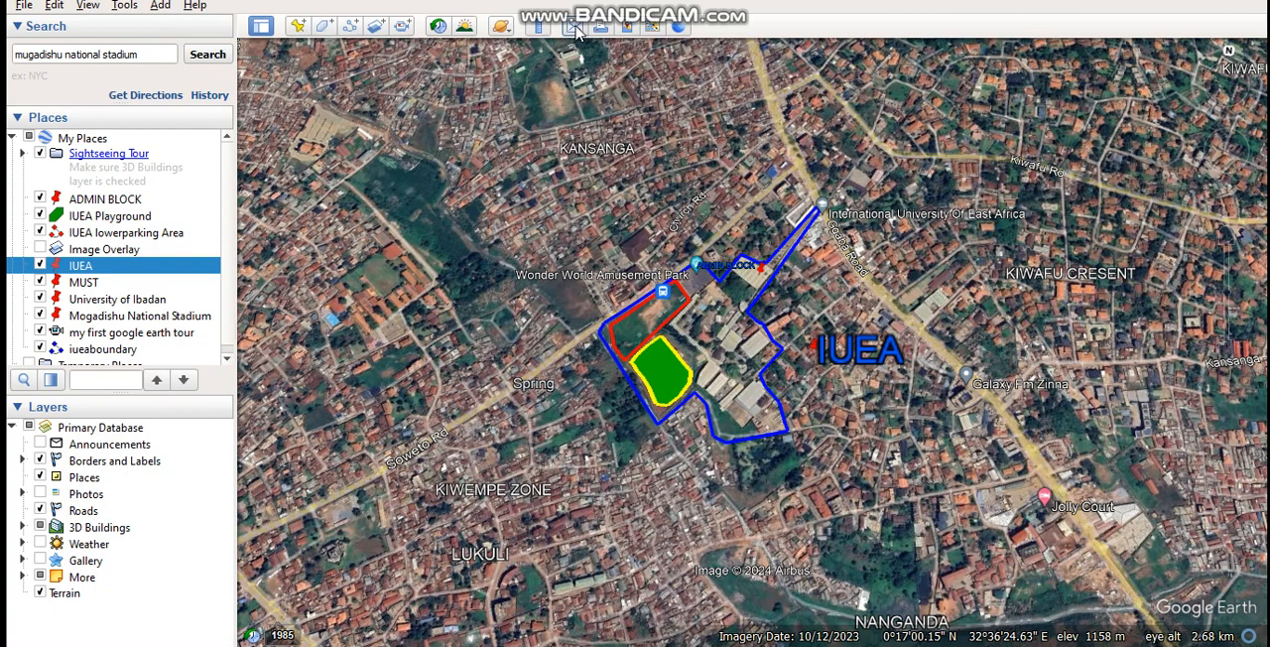
Measure a straight line in kilometers with the Ruler, from the area west of Kansanga southeast to the Lukuli label.
left_click(541, 27)
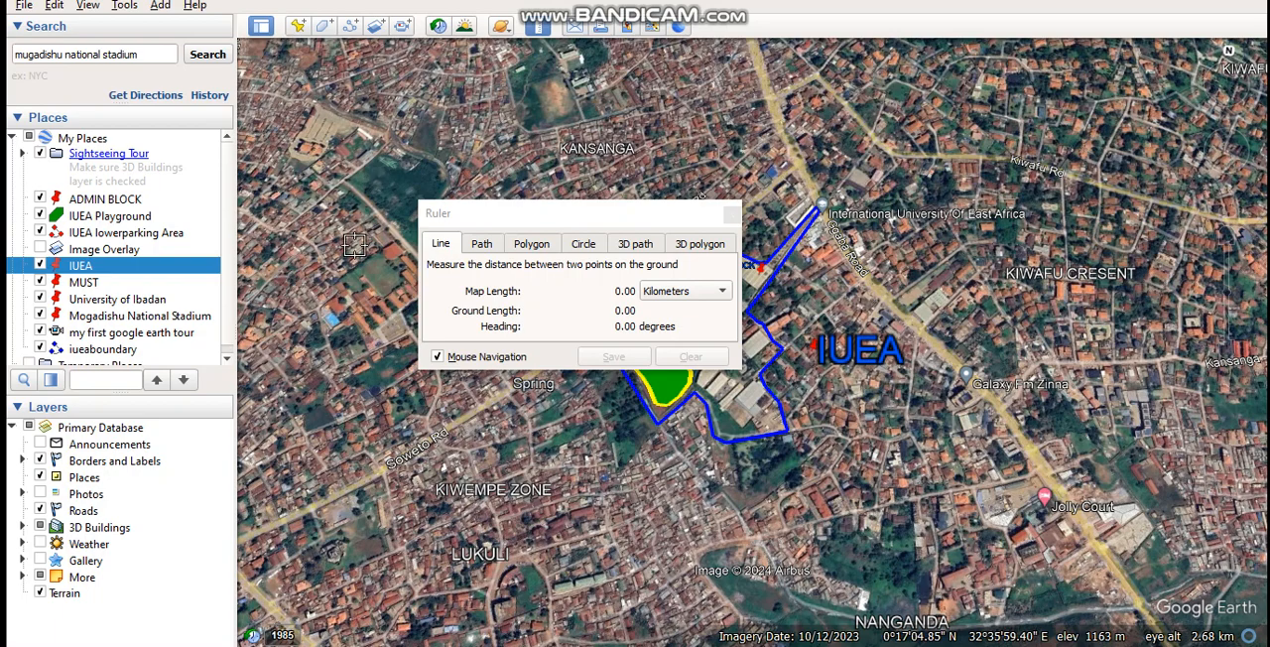
left_click_drag(323, 209, 329, 225)
left_click_drag(363, 306, 498, 537)
left_click(500, 539)
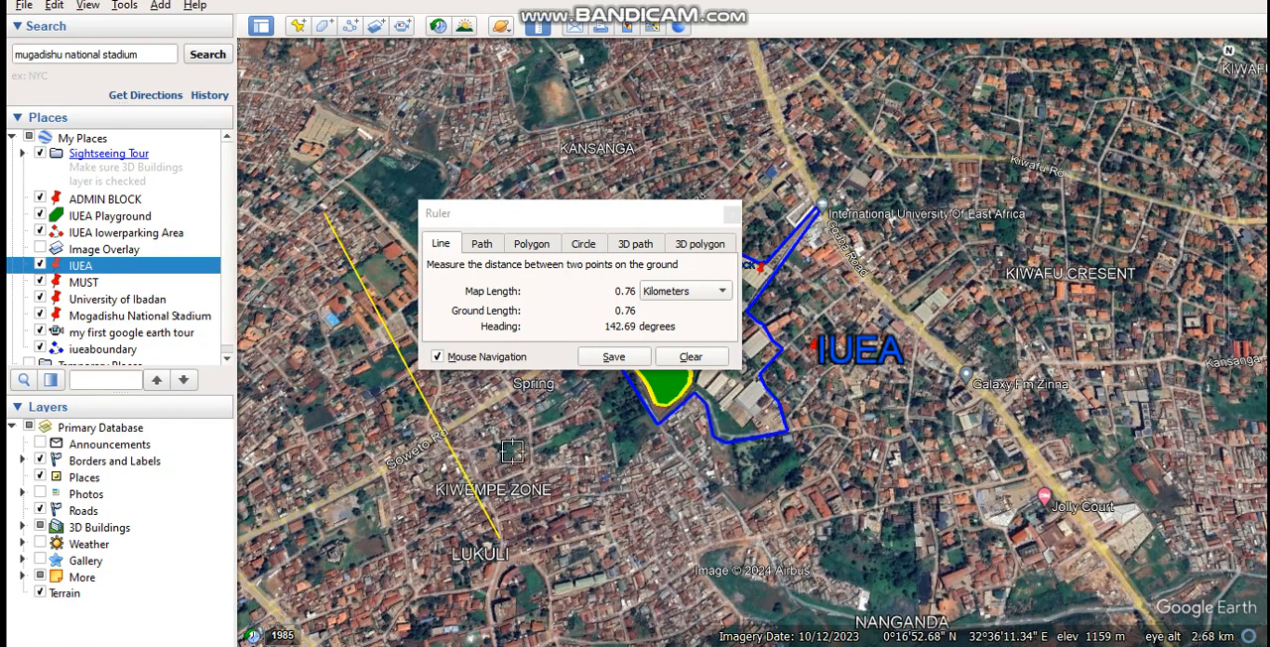
left_click(723, 291)
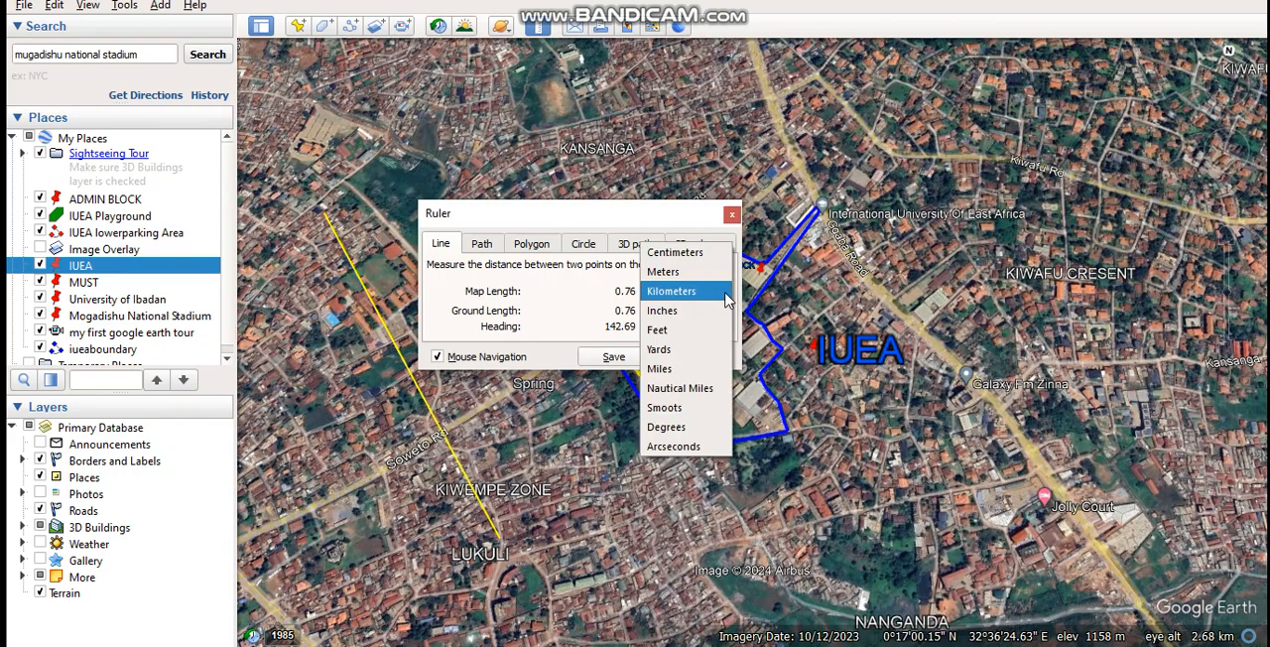
left_click(726, 297)
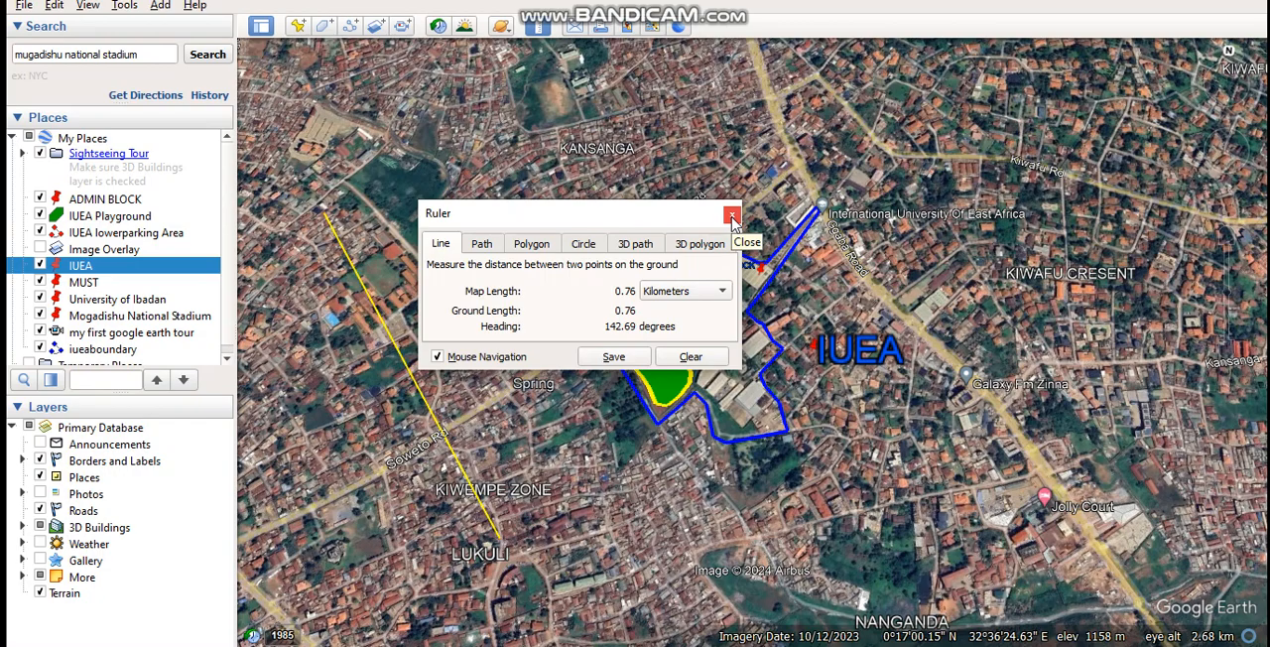
Measure a closed multi-point path in kilometers from west of Jolly Court through Kiwafu Cresent and Kiwafu Rd, back to its start.
left_click(481, 246)
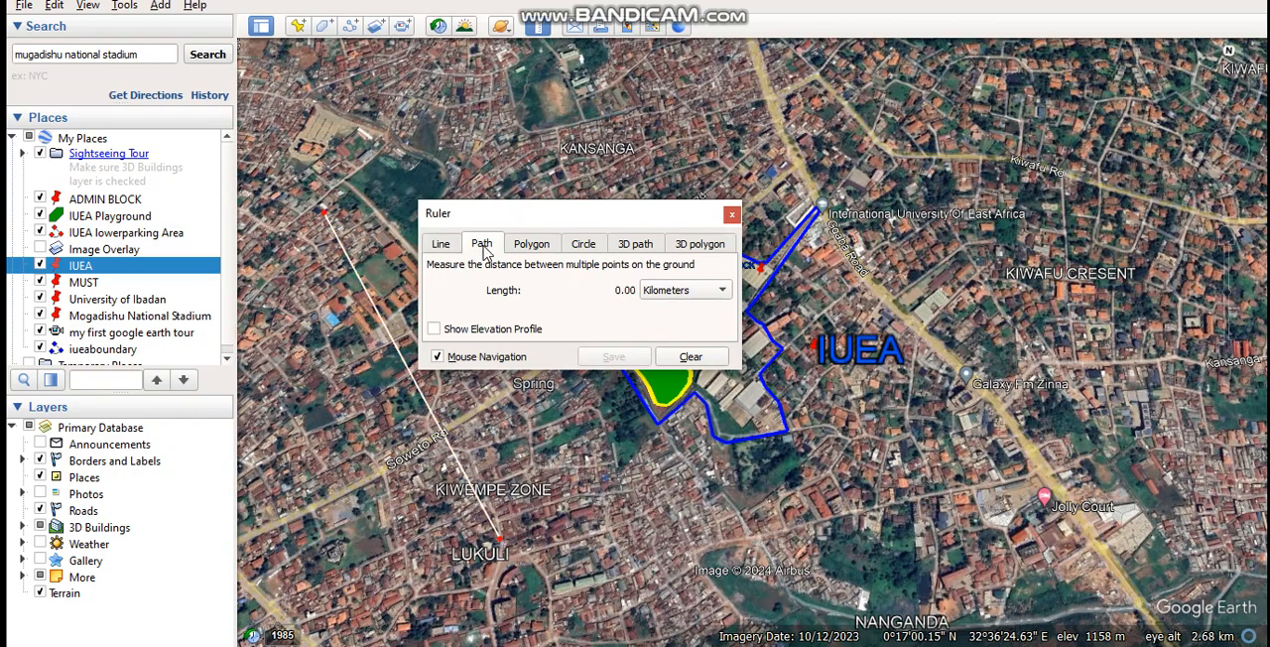
left_click(966, 486)
left_click(1060, 287)
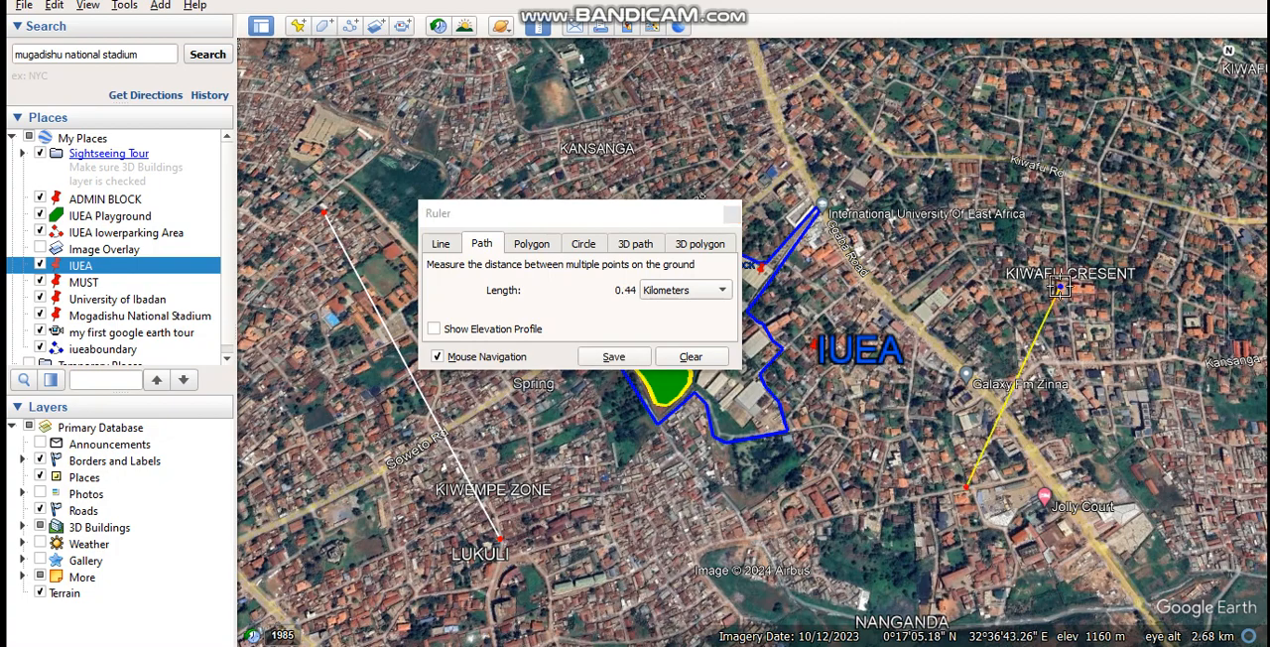
left_click(986, 169)
left_click(926, 179)
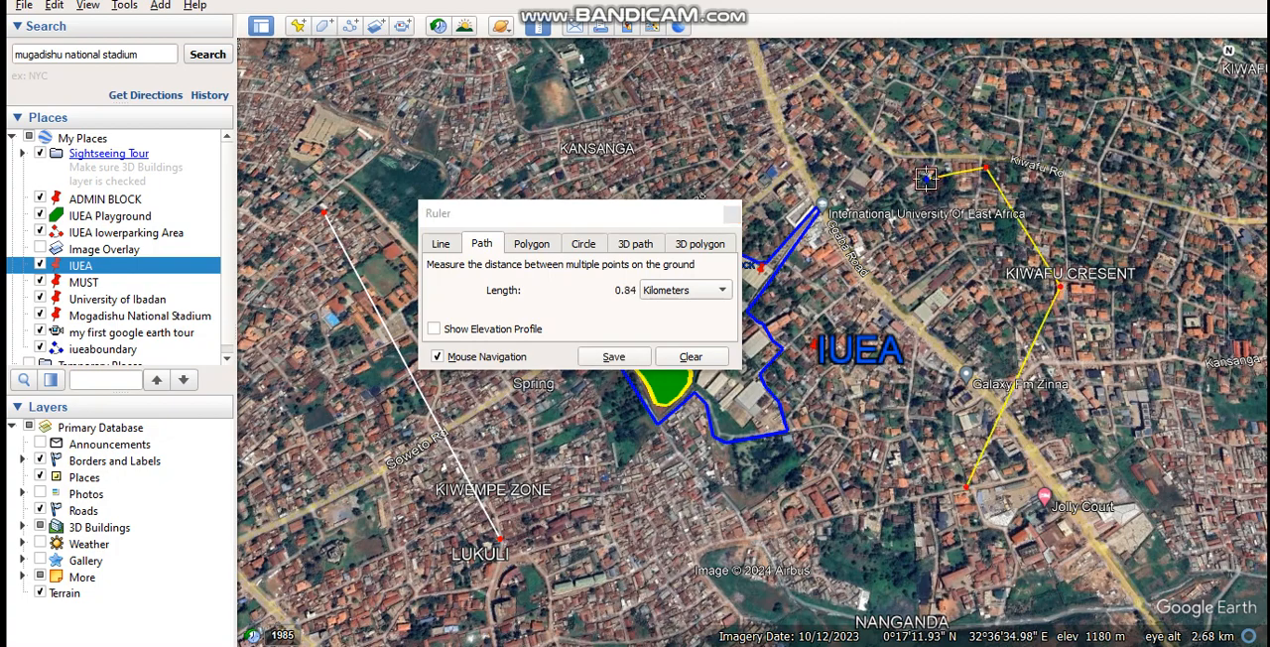
left_click(898, 275)
left_click(917, 353)
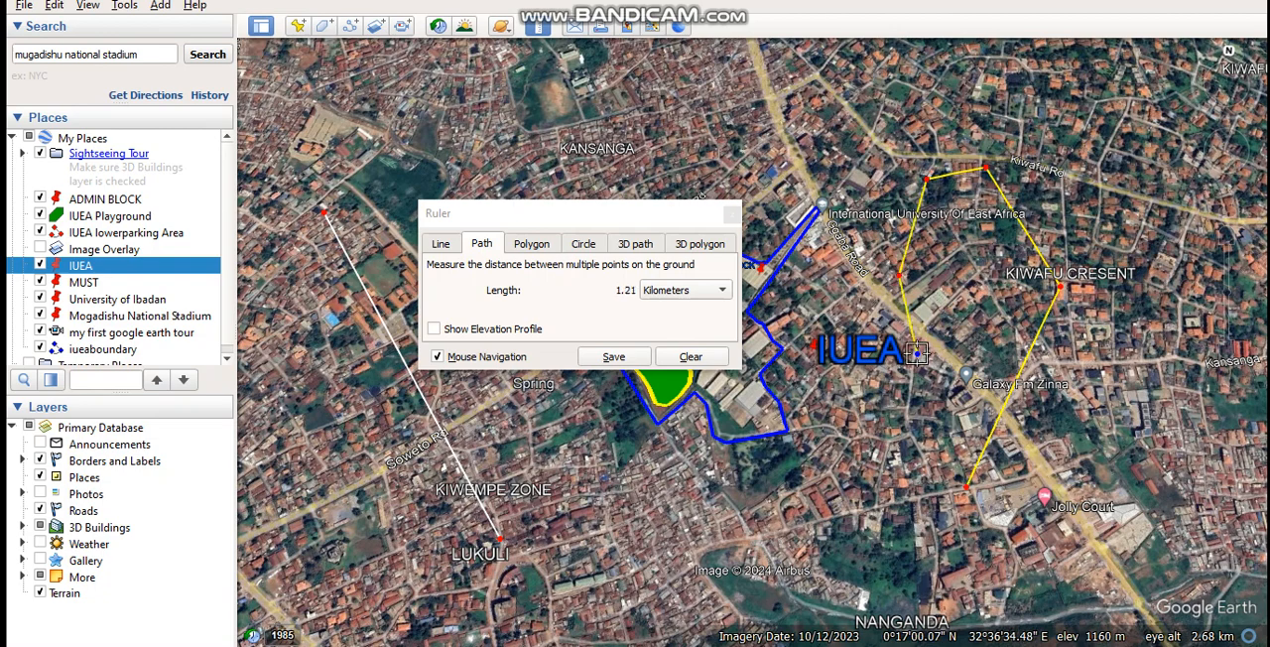
left_click(948, 456)
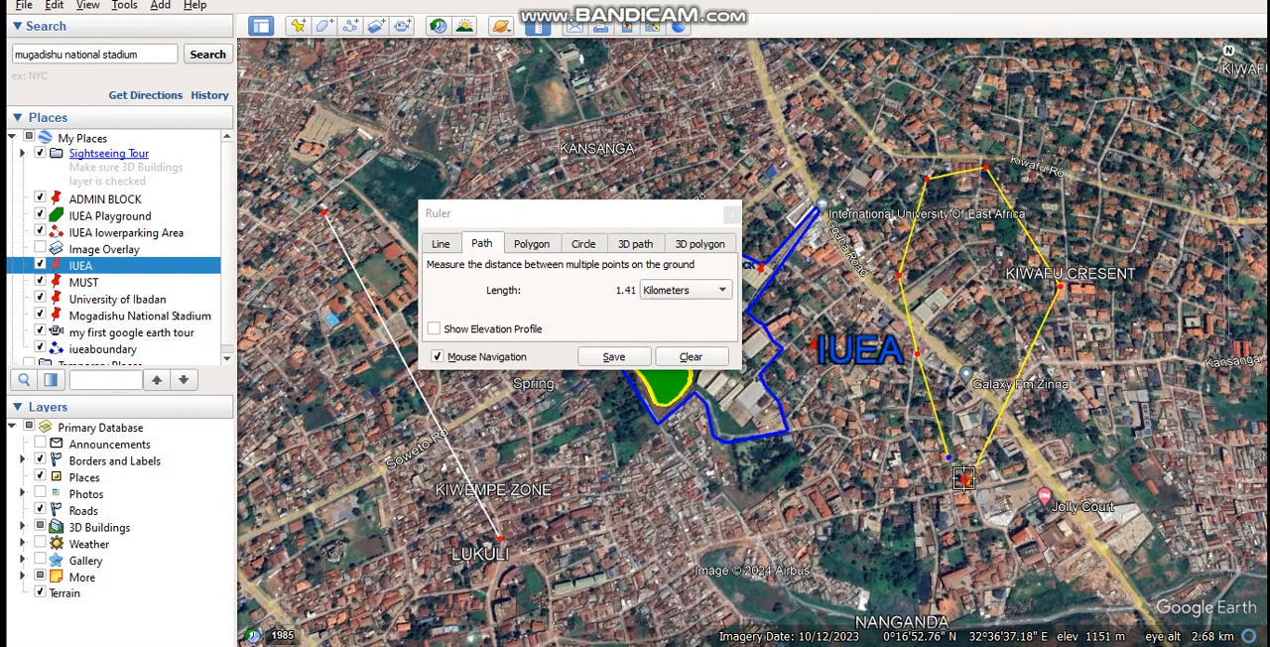
left_click(964, 479)
left_click(965, 485)
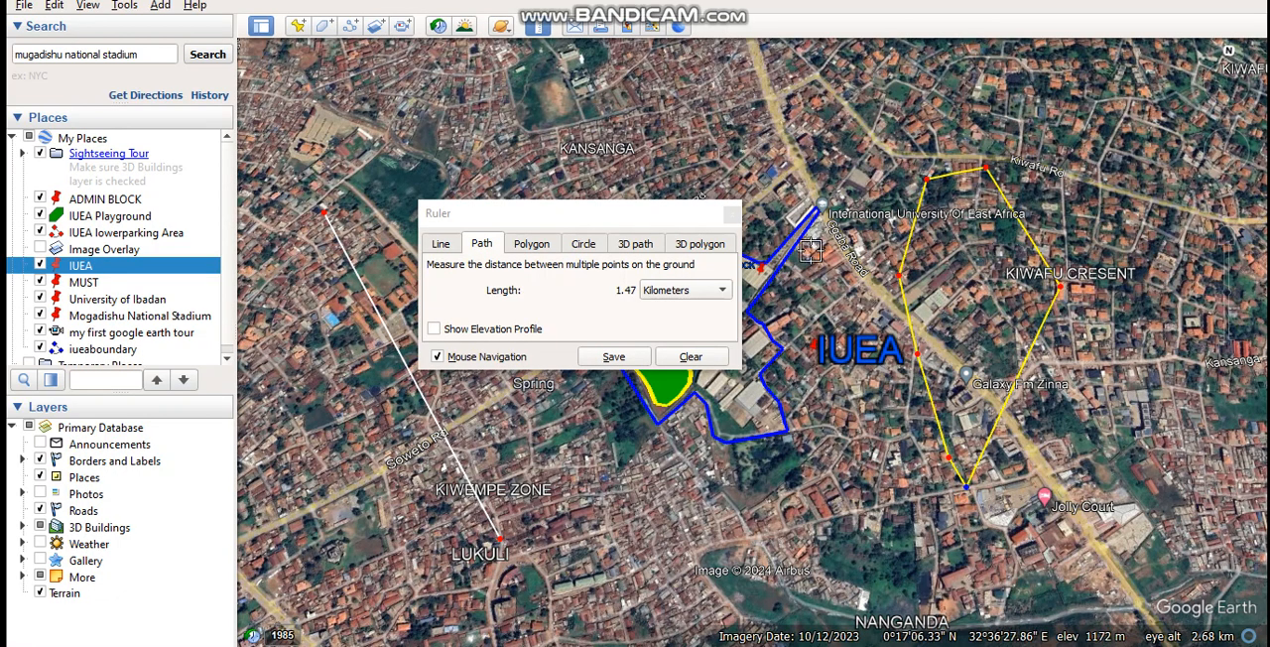
left_click(720, 292)
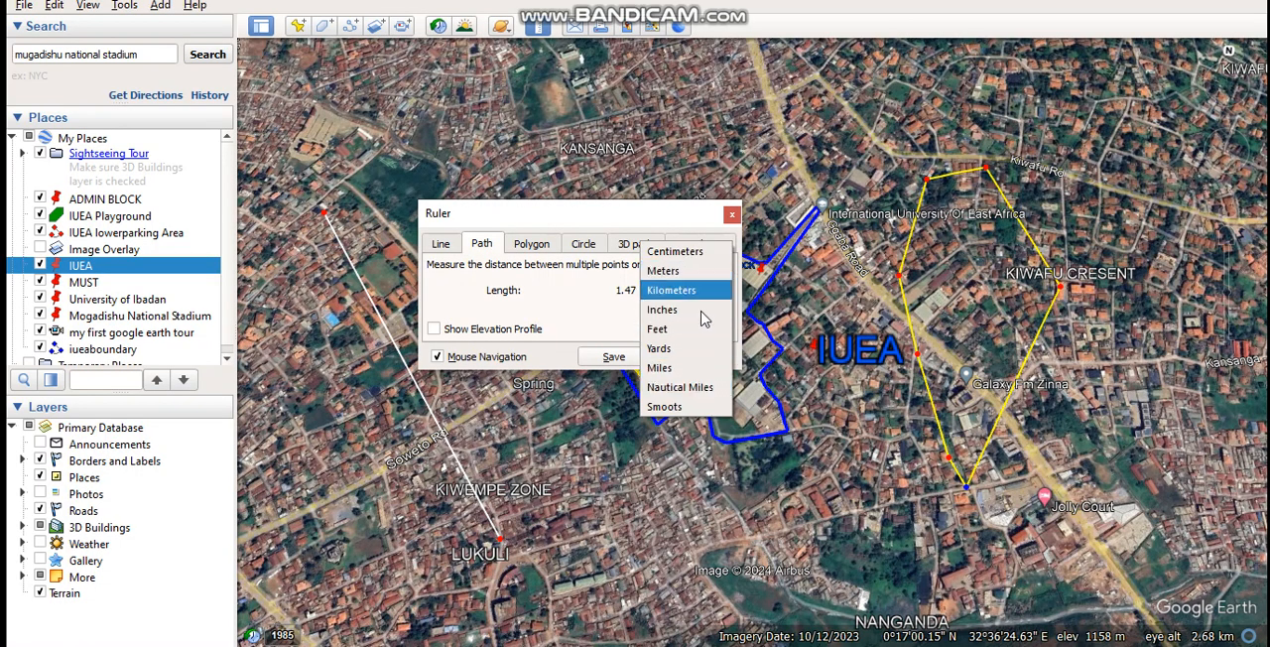
left_click(791, 297)
left_click(789, 290)
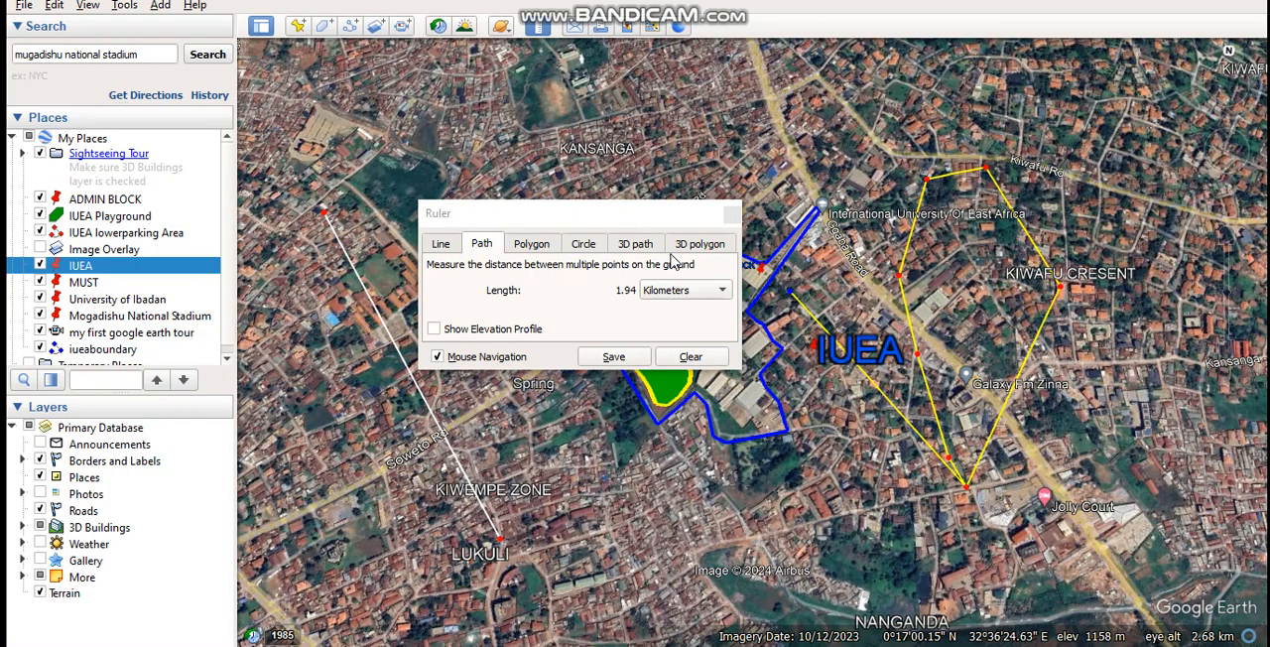
Measure the perimeter and area of a five-point polygon over the buildings and green land northwest of Kansanga.
left_click(514, 247)
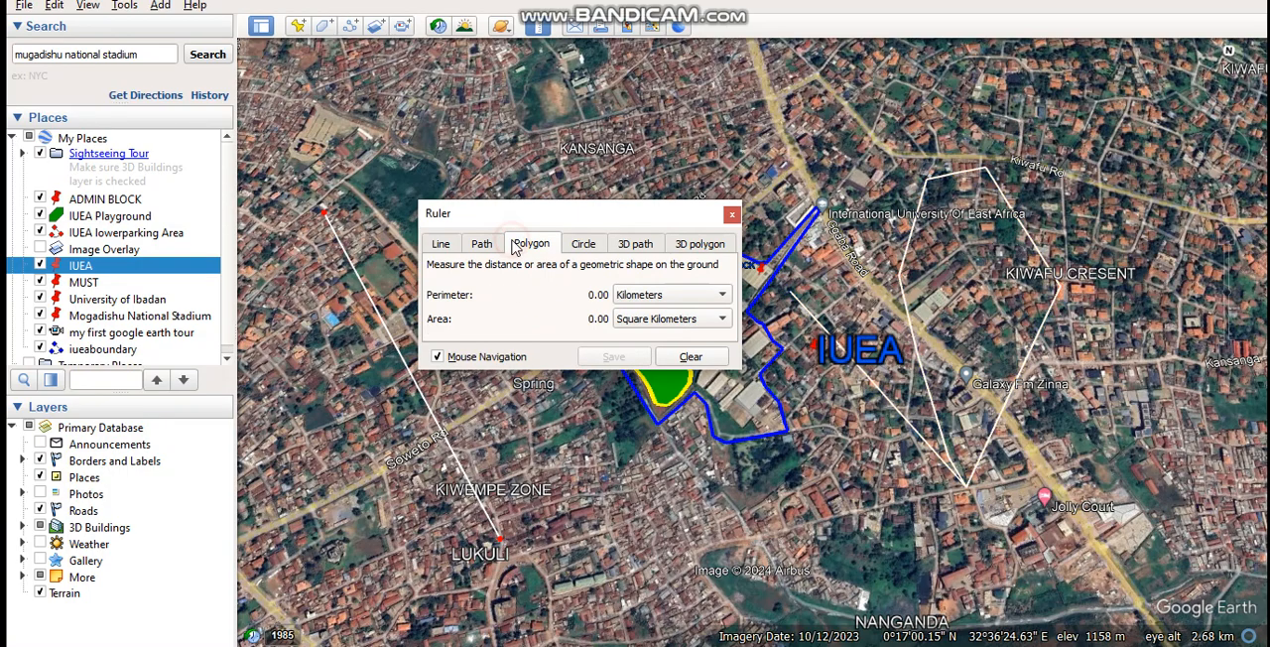
left_click(343, 131)
left_click(410, 93)
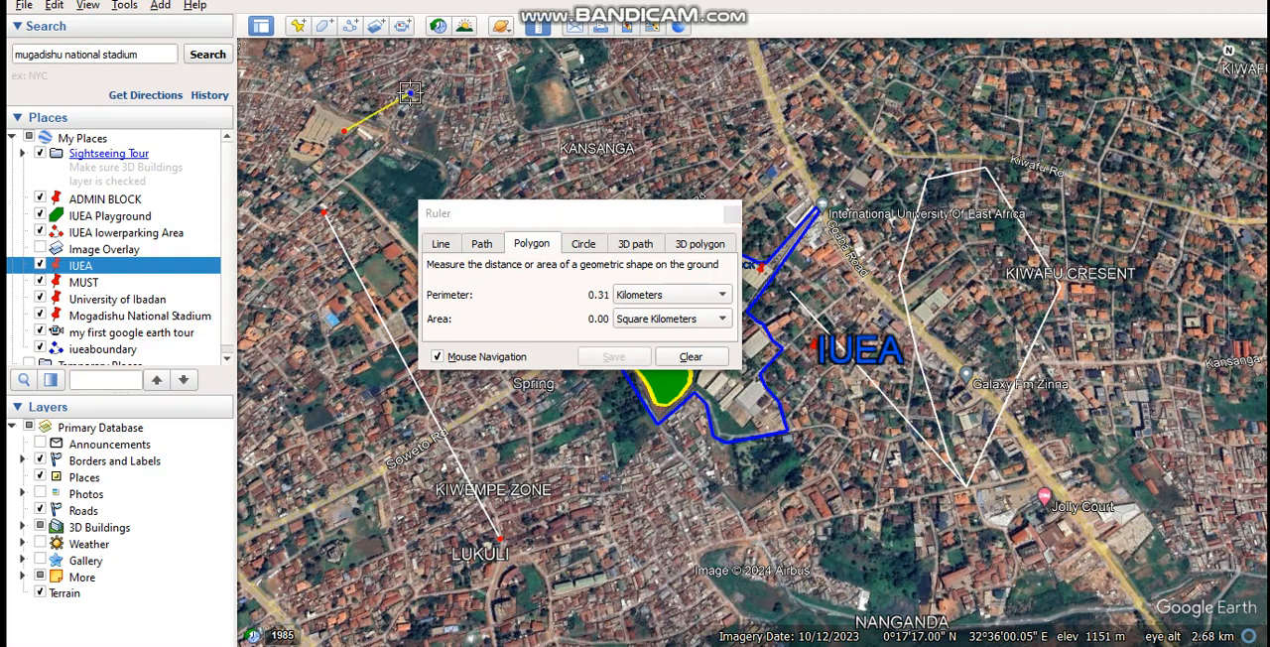
left_click(478, 89)
left_click(467, 132)
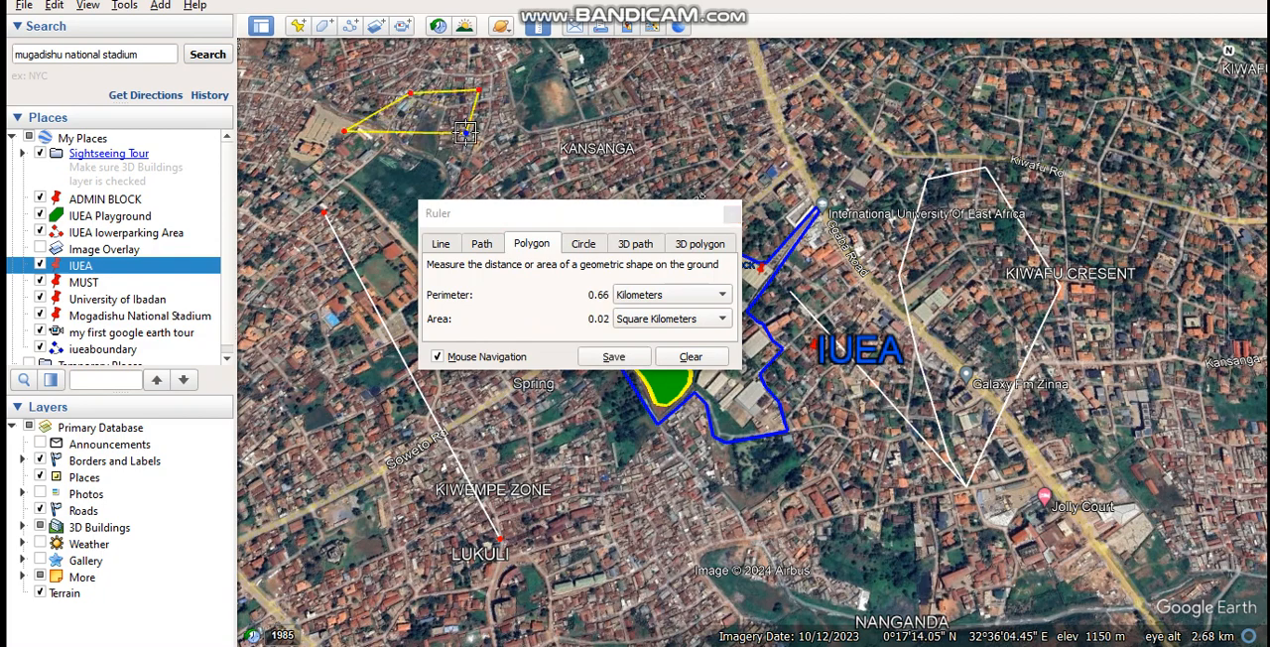
left_click(368, 201)
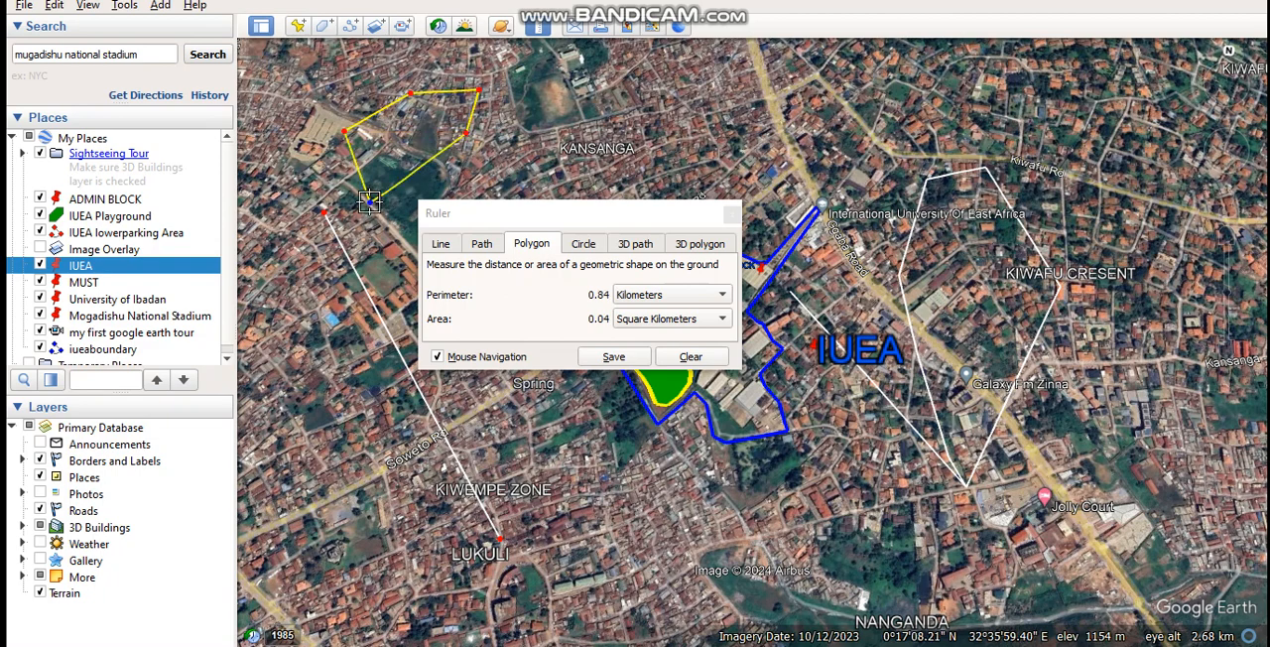
Measure a circle with a radius of about 0.35 km, centred north of the International University Of East Africa marker.
left_click(592, 245)
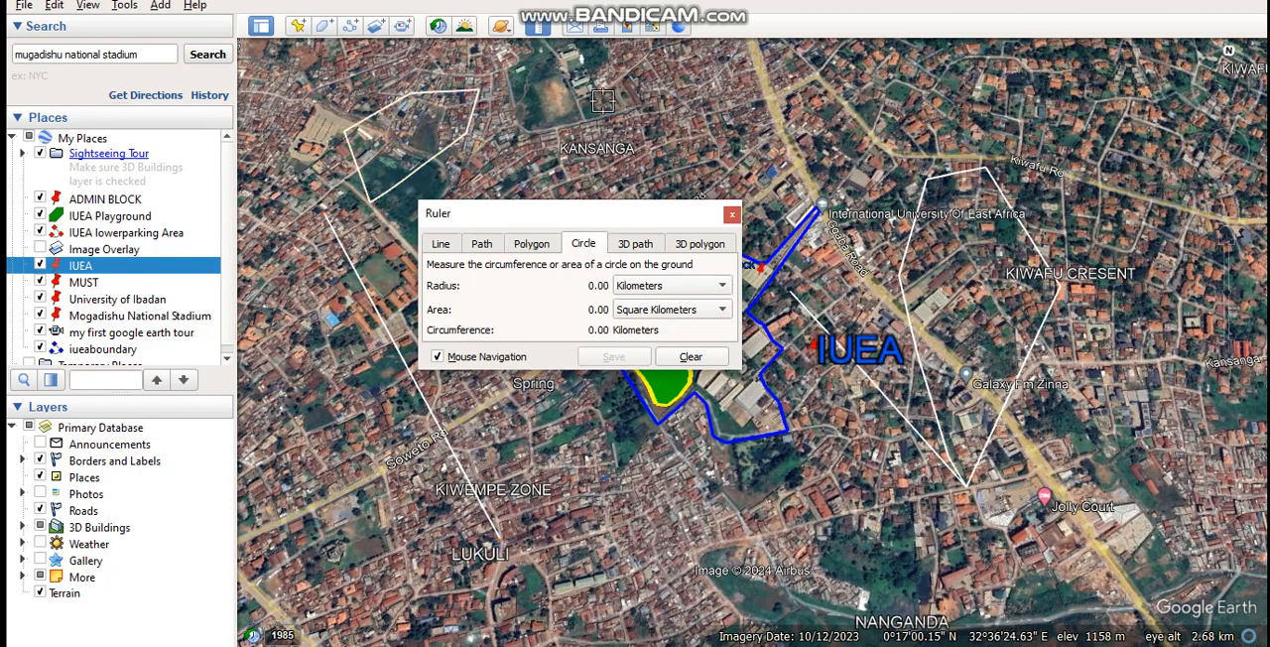
left_click(899, 80)
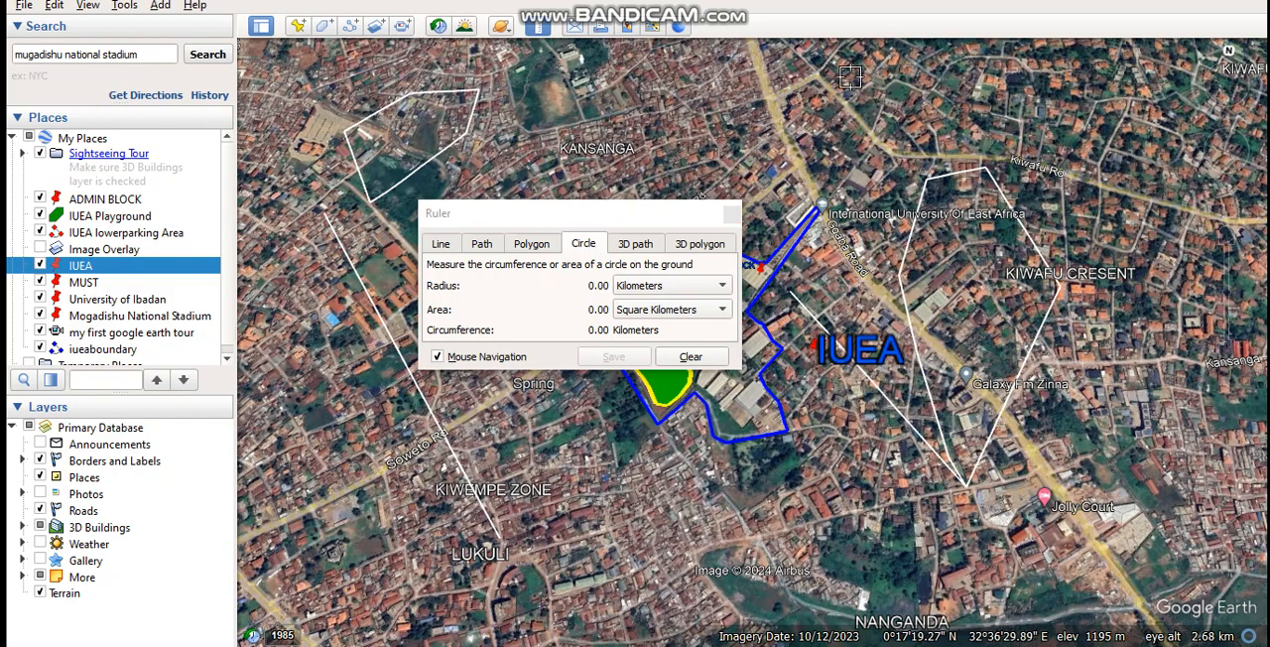
left_click_drag(817, 81, 744, 145)
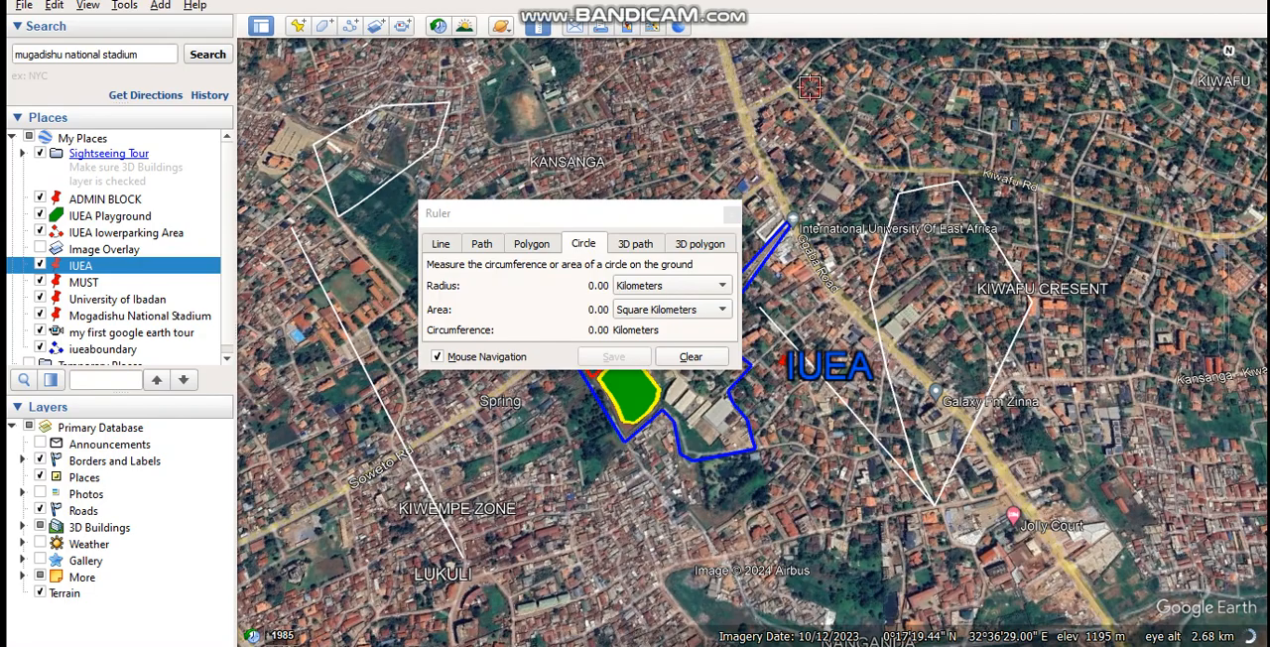
left_click(810, 87)
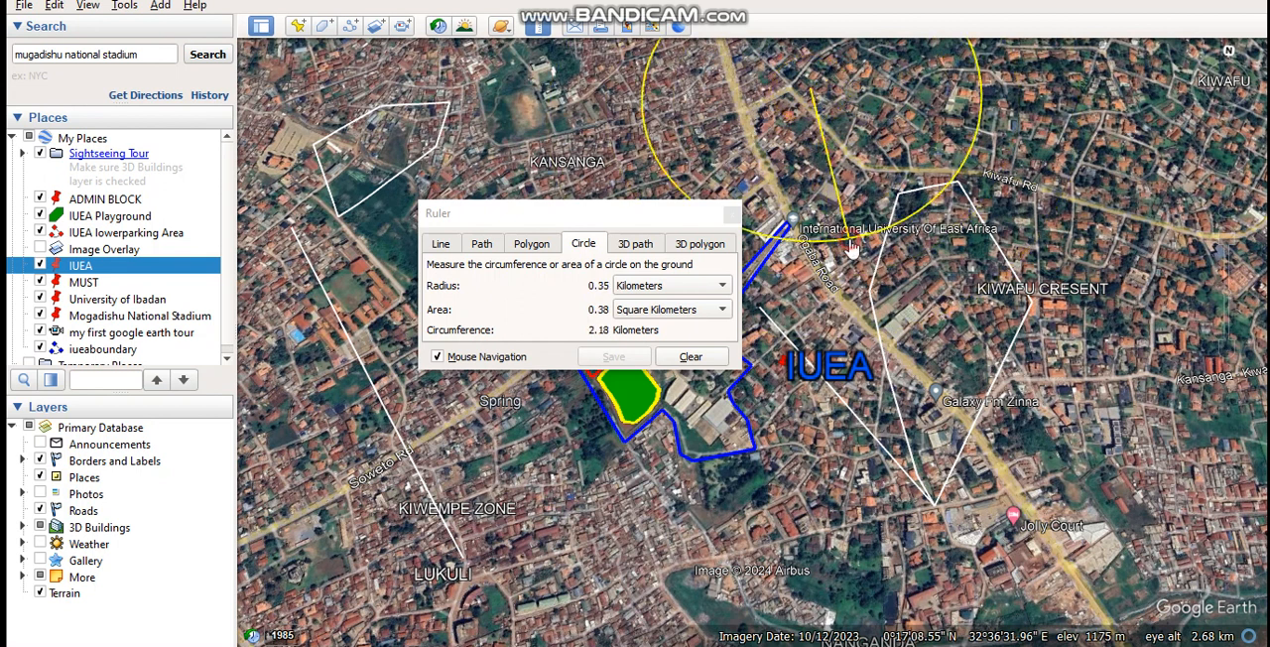
left_click(851, 248)
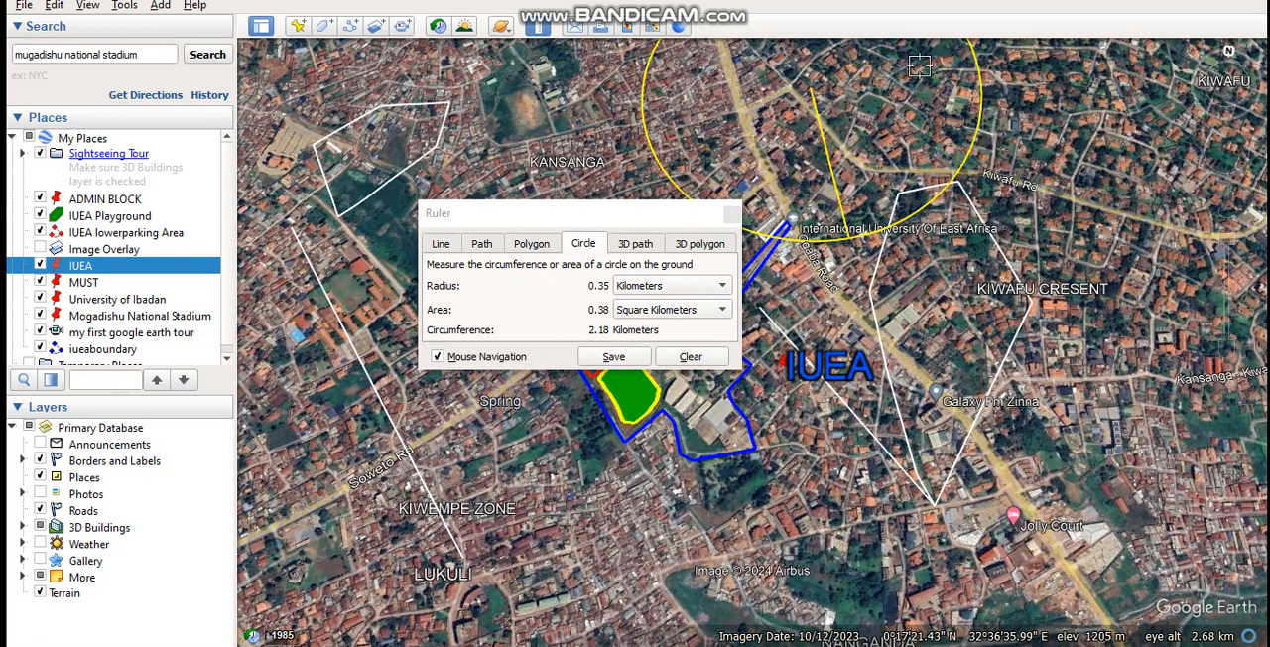
Check the 3D path measuring option, and try to save the circle measurement as a new path.
left_click(631, 246)
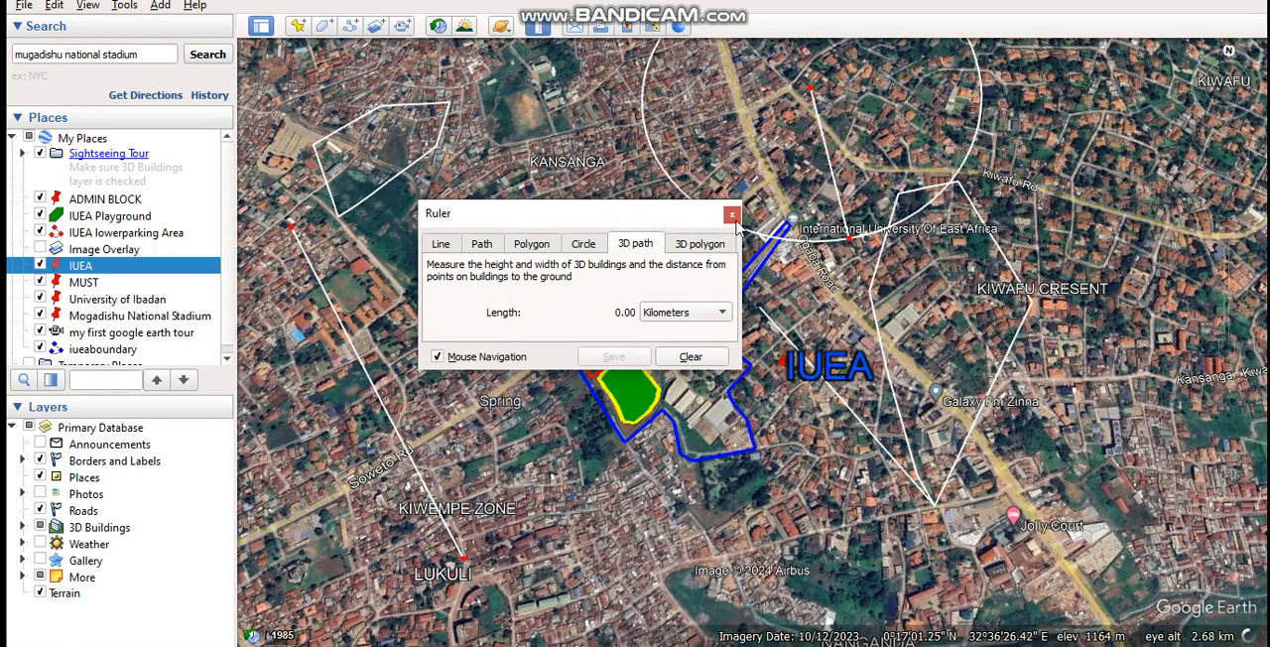
left_click(584, 245)
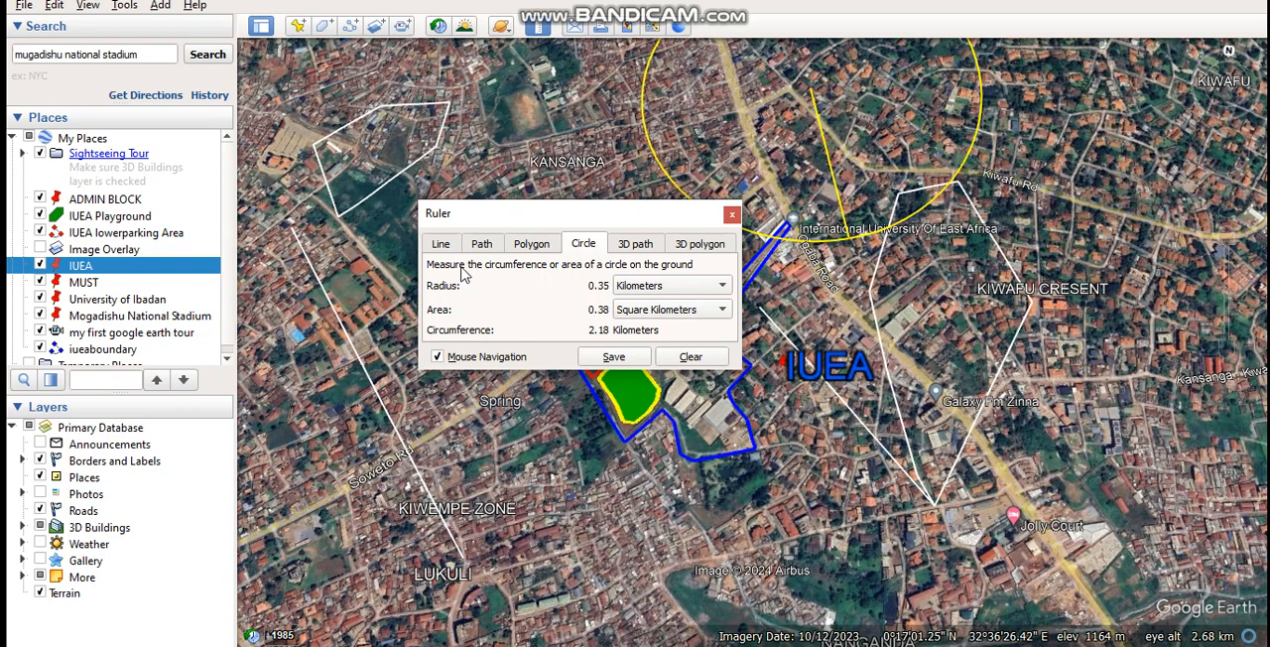
left_click(615, 357)
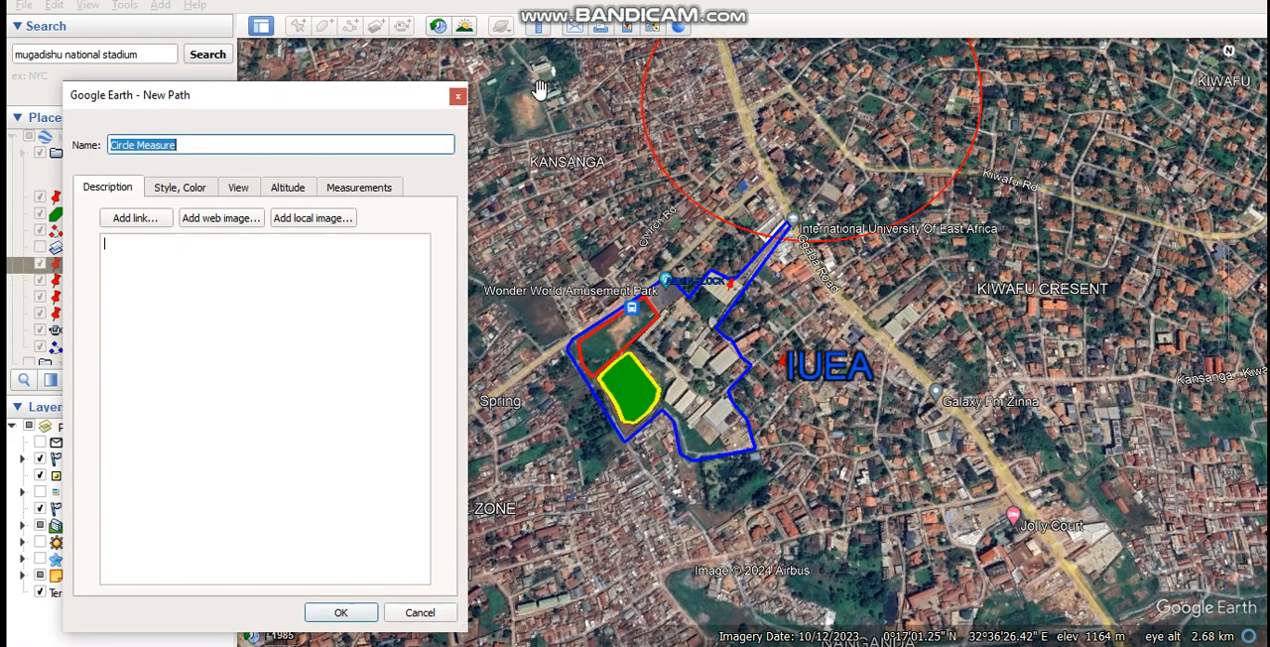
left_click(457, 98)
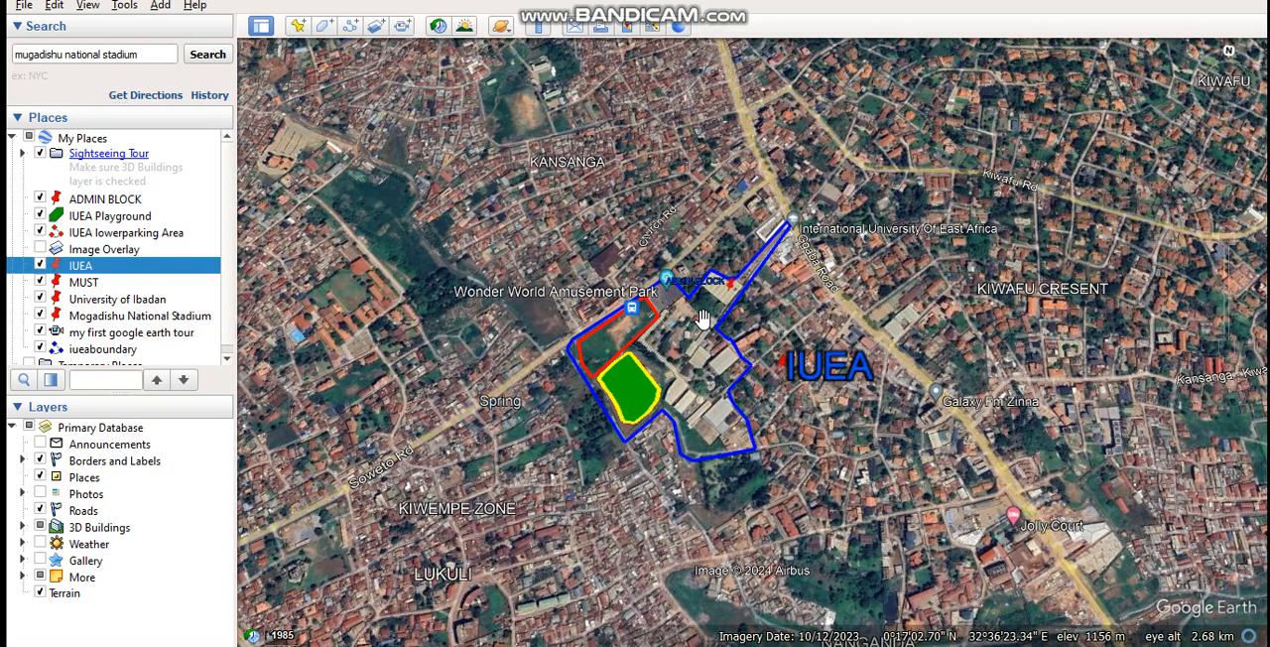
Measure a path along the northwest edge of the IUEA boundary, from its west corner to beside the ADMIN BLOCK label.
left_click(541, 28)
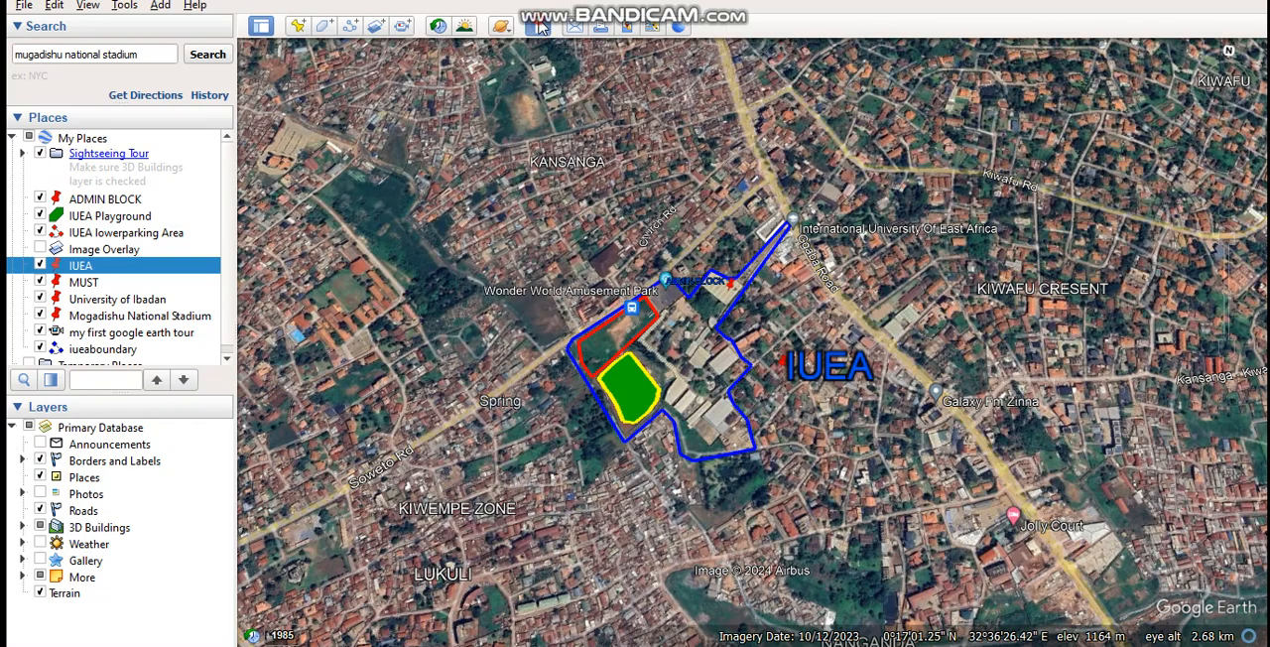
left_click(494, 246)
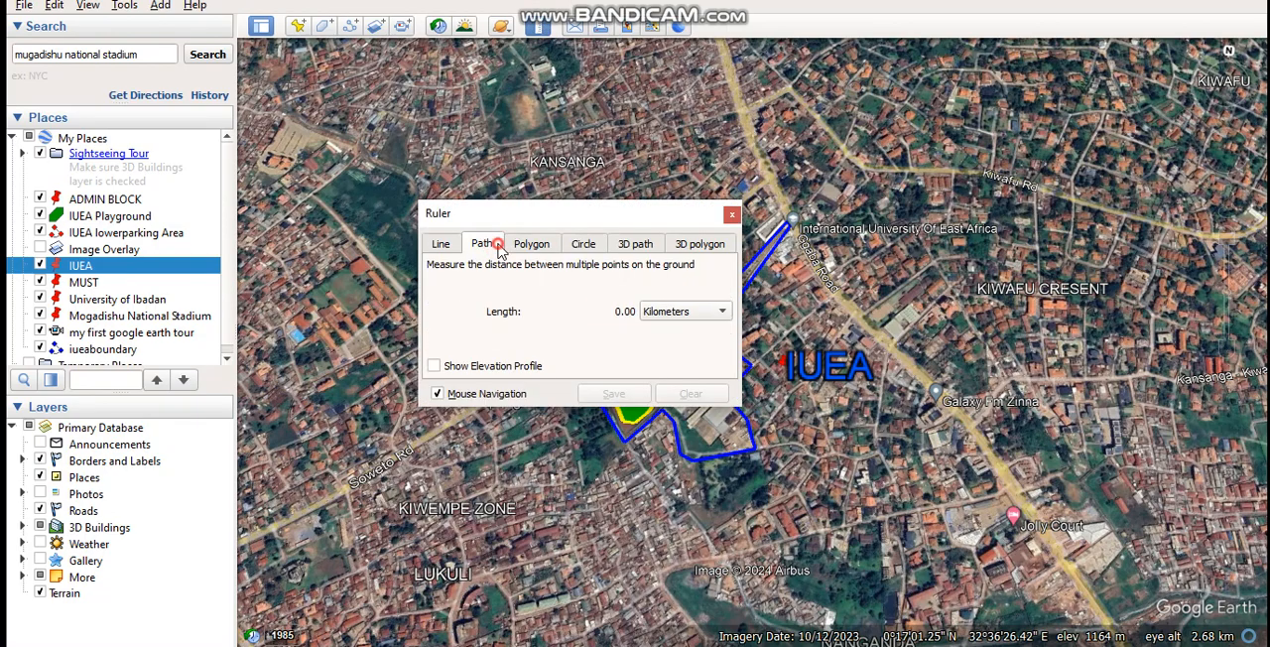
left_click_drag(571, 215, 417, 108)
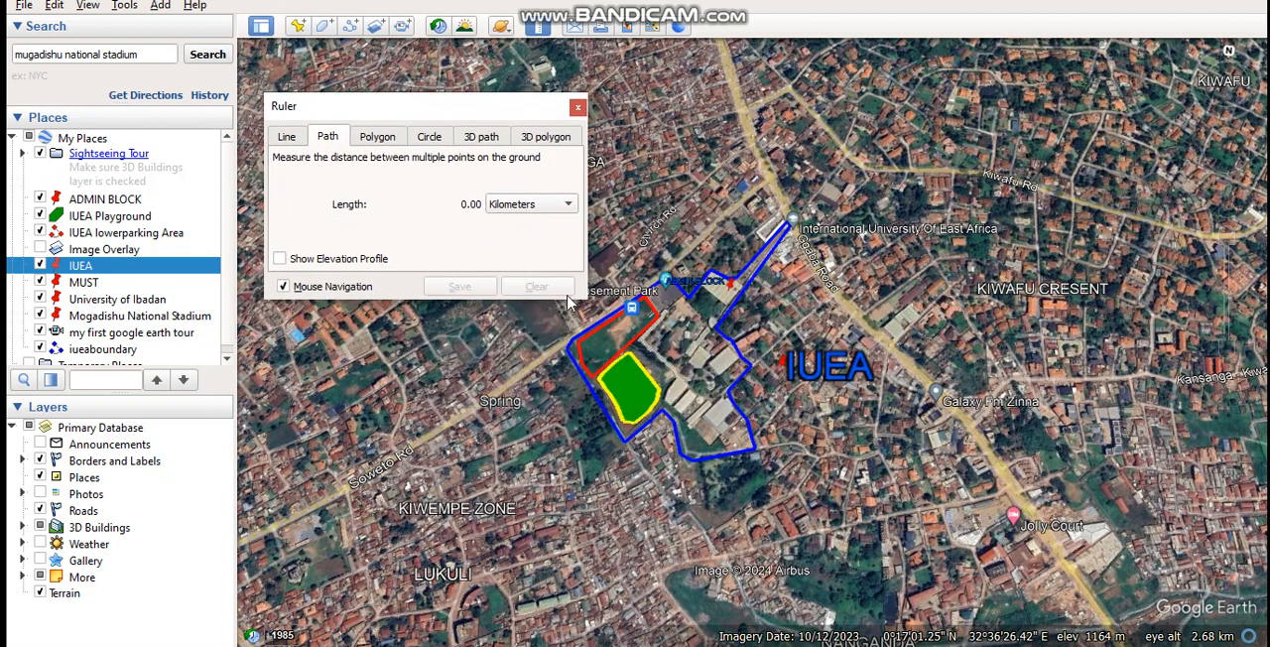
left_click(567, 344)
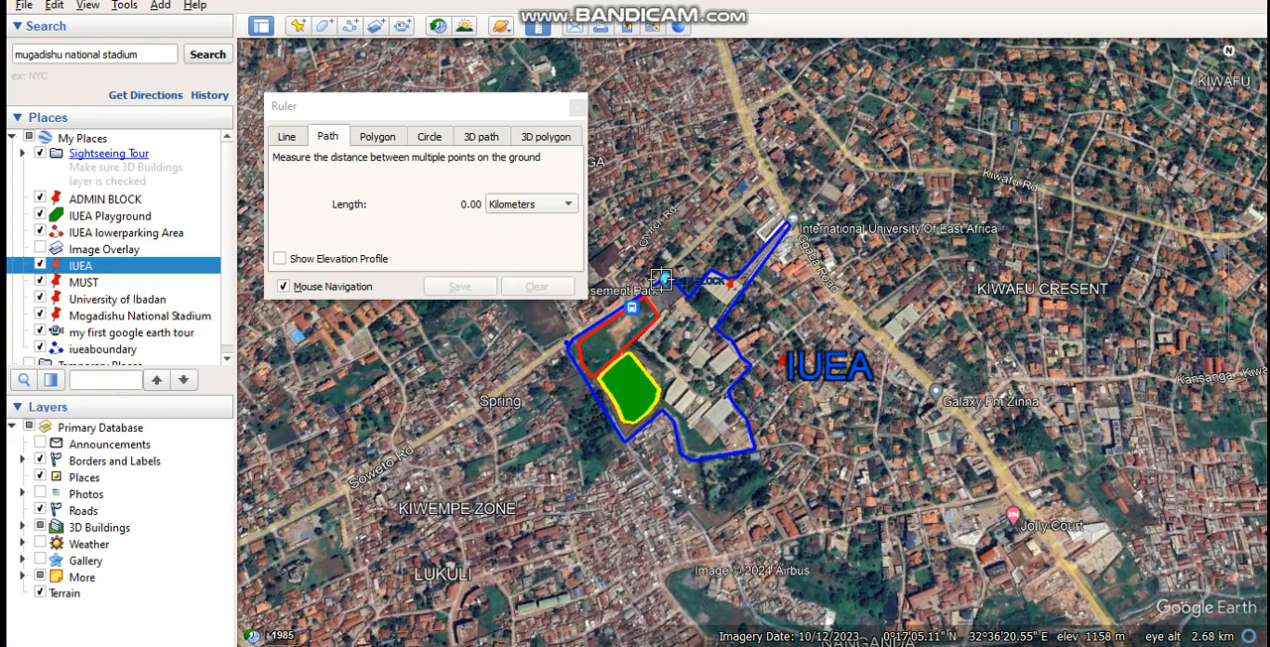
left_click(661, 279)
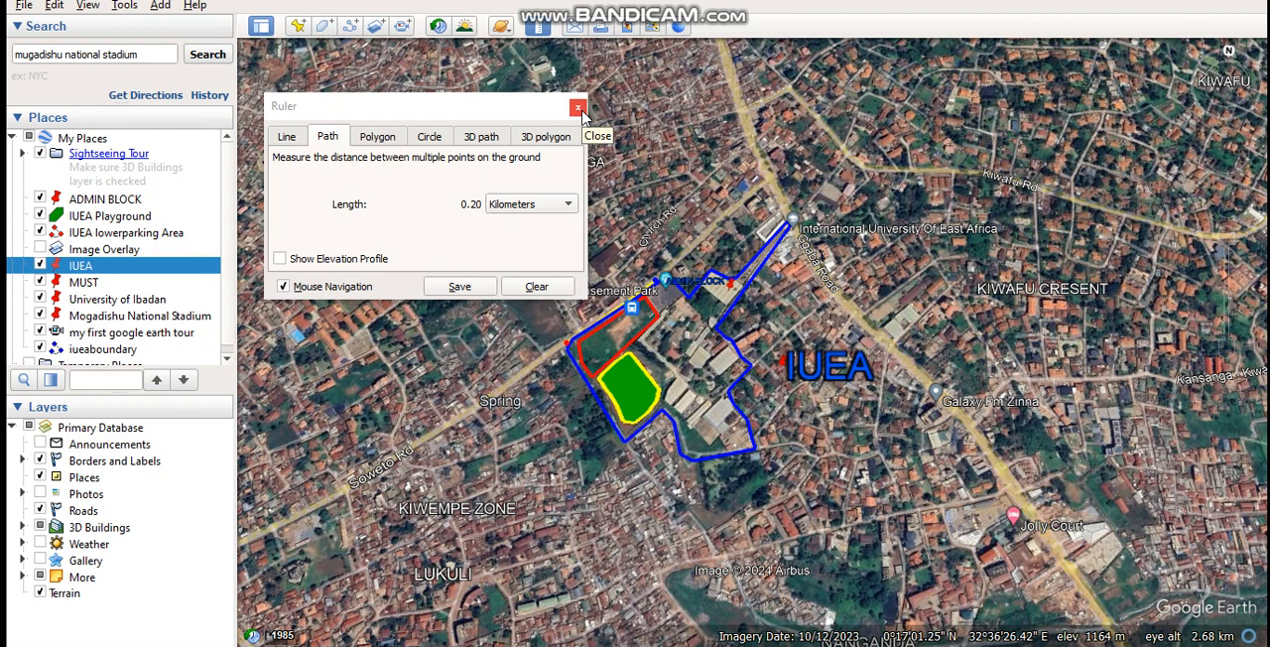
left_click(578, 109)
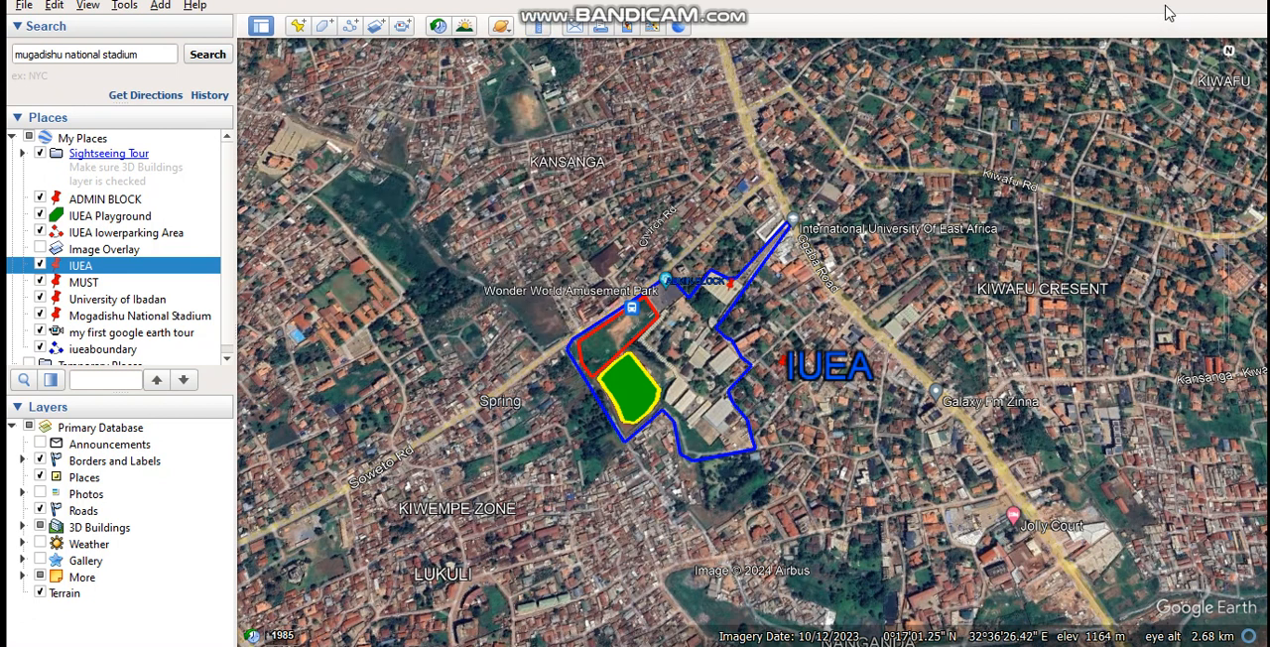